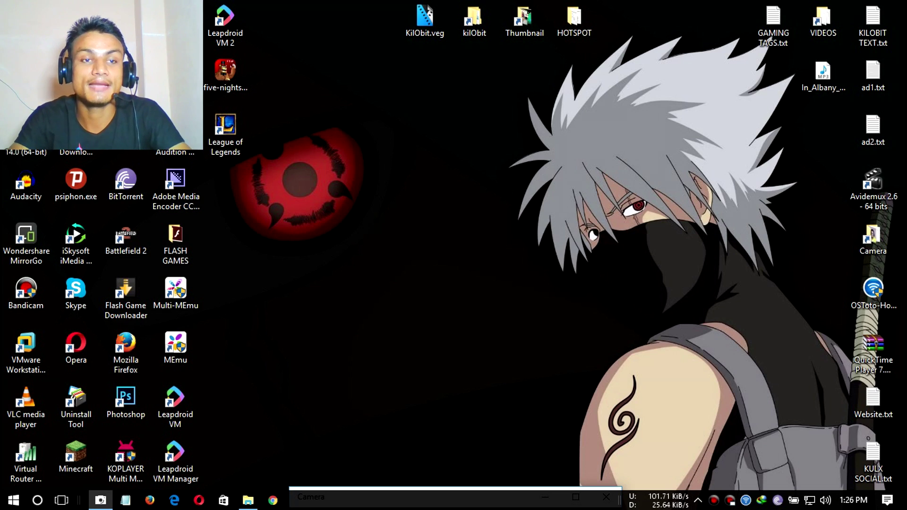
Open the Win+X power-user menu from the Start button on the desktop.
{"action": "right_click", "coordinate": [13, 500]}
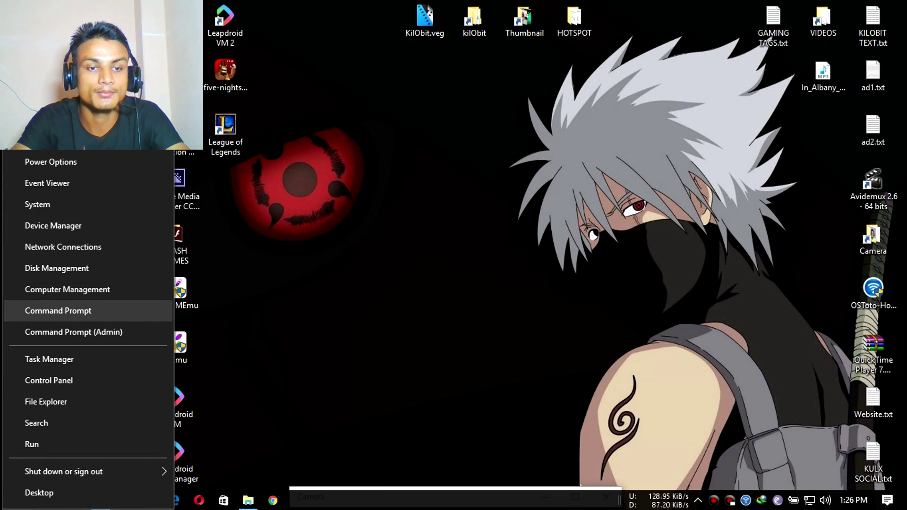
{"action": "left_click", "coordinate": [58, 311]}
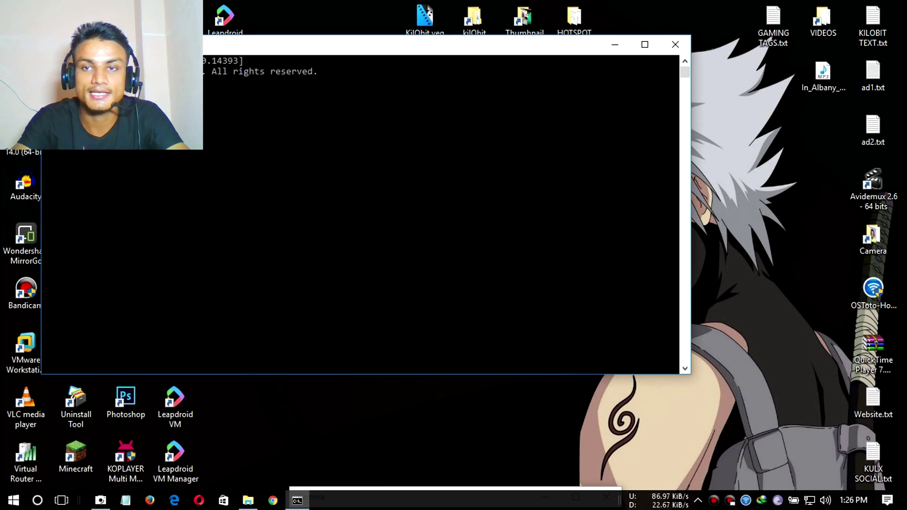
{"action": "left_click", "coordinate": [675, 44]}
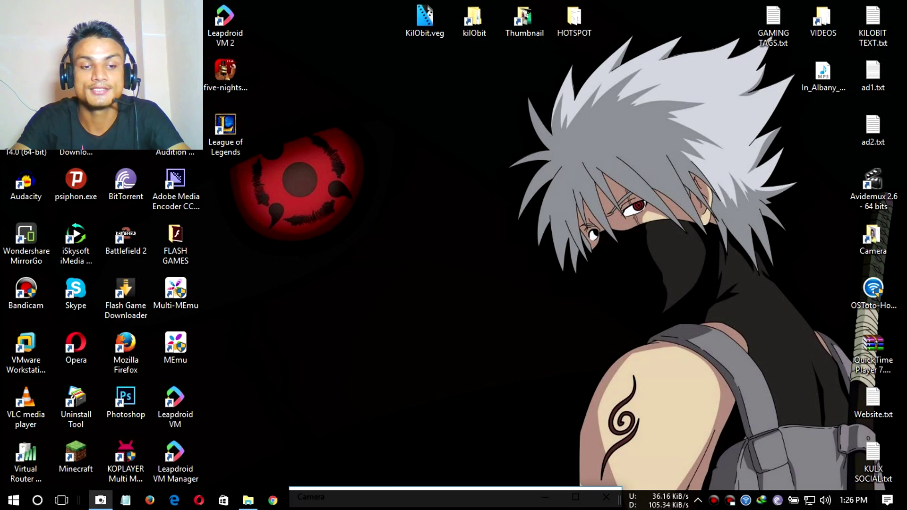
{"action": "key", "text": "super"}
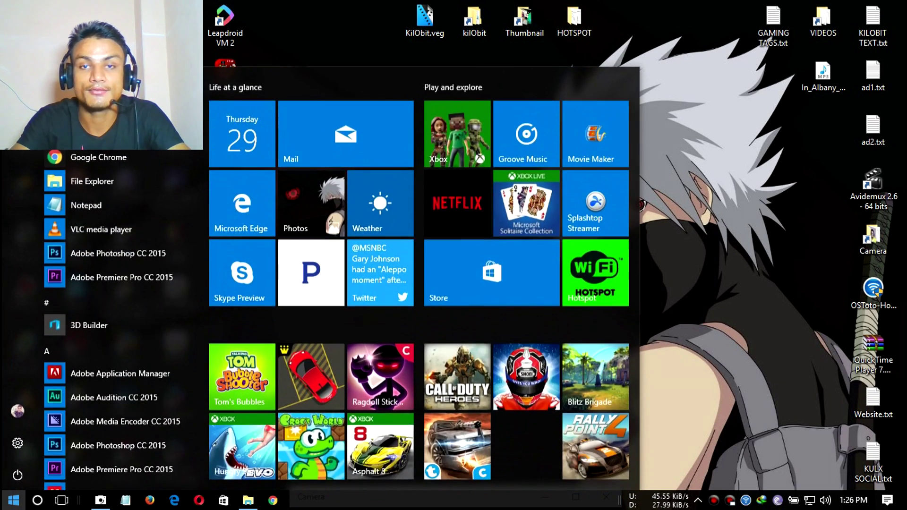
{"action": "key", "text": "super"}
{"action": "double_click", "coordinate": [574, 20]}
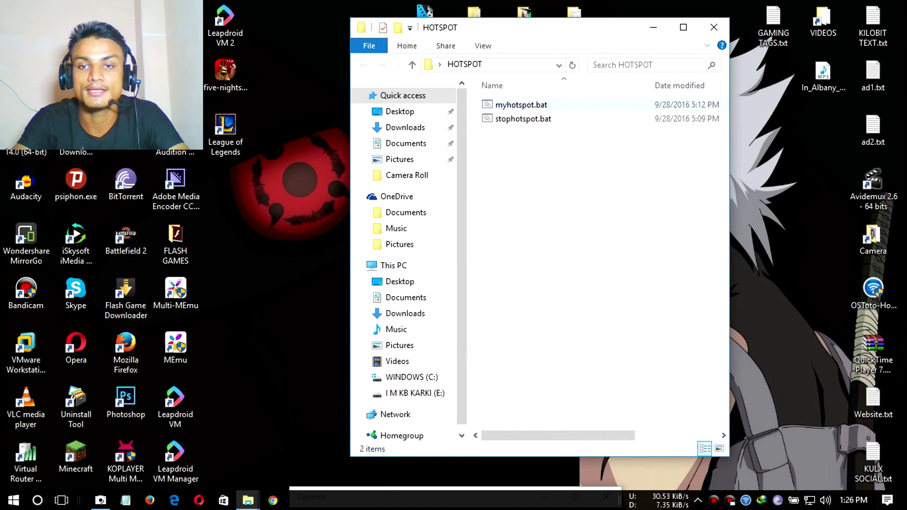
{"action": "right_click", "coordinate": [567, 111]}
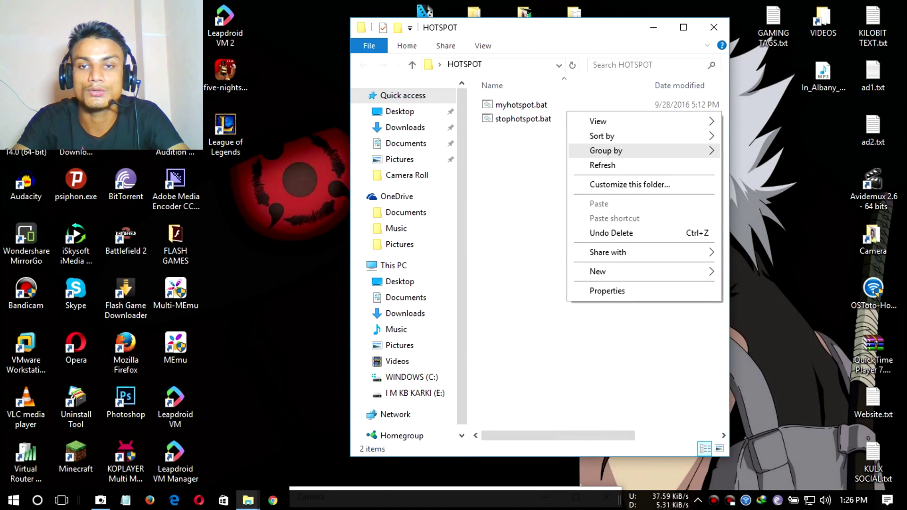
{"action": "left_click", "coordinate": [525, 105]}
{"action": "right_click", "coordinate": [528, 108]}
{"action": "left_click", "coordinate": [560, 118]}
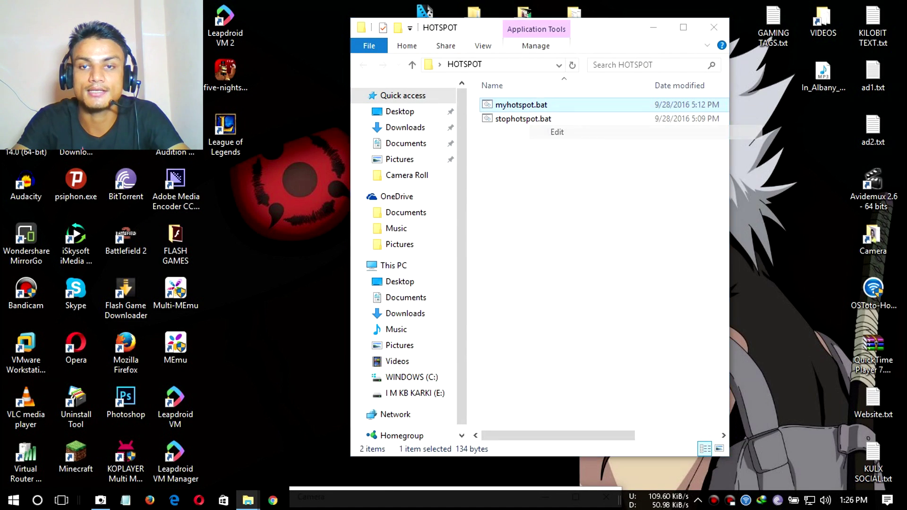
{"action": "key", "text": "alt+r"}
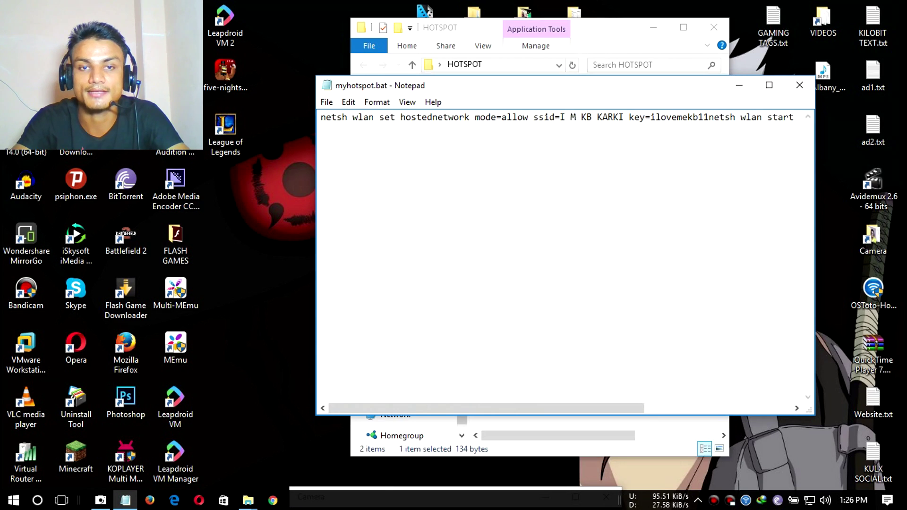
{"action": "left_click", "coordinate": [800, 85]}
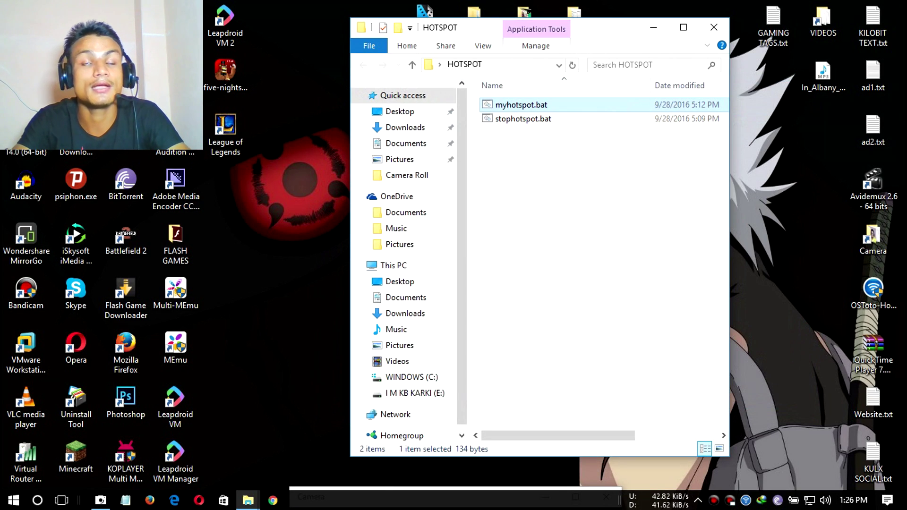
{"action": "left_click", "coordinate": [713, 27]}
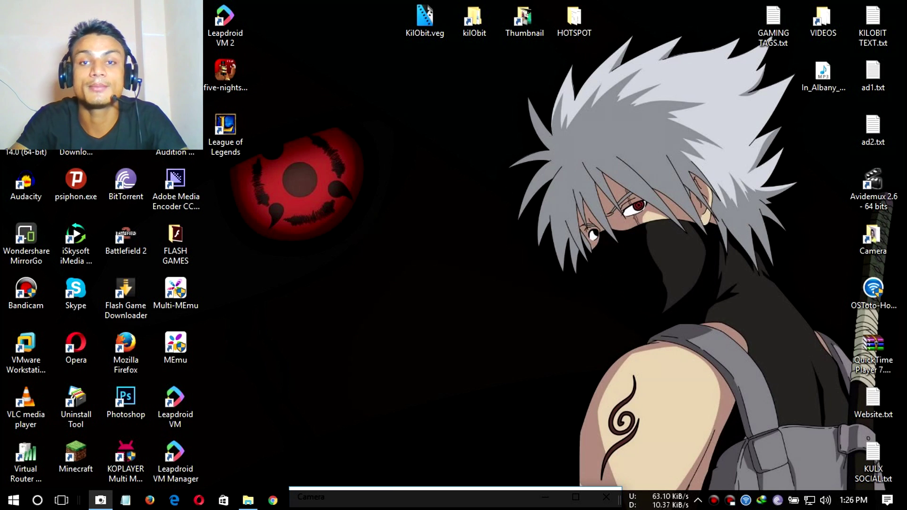
{"action": "left_click", "coordinate": [13, 501]}
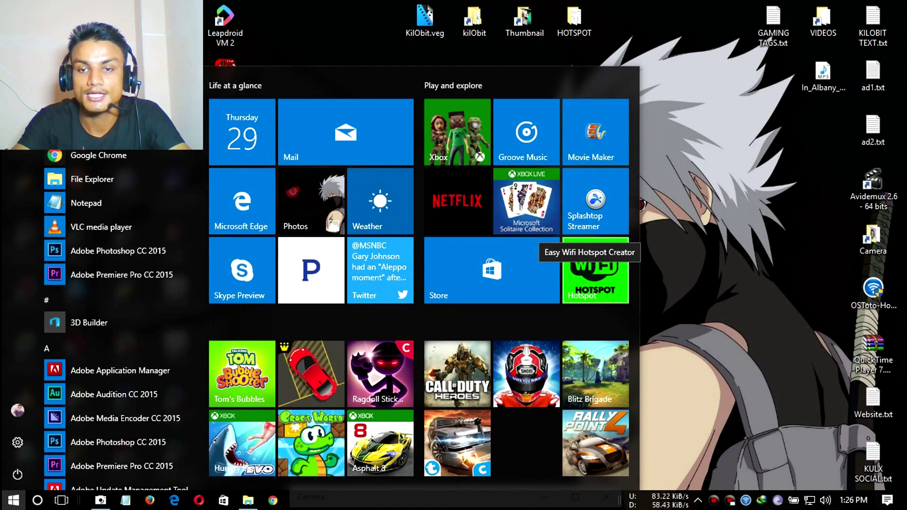
{"action": "left_click", "coordinate": [491, 273]}
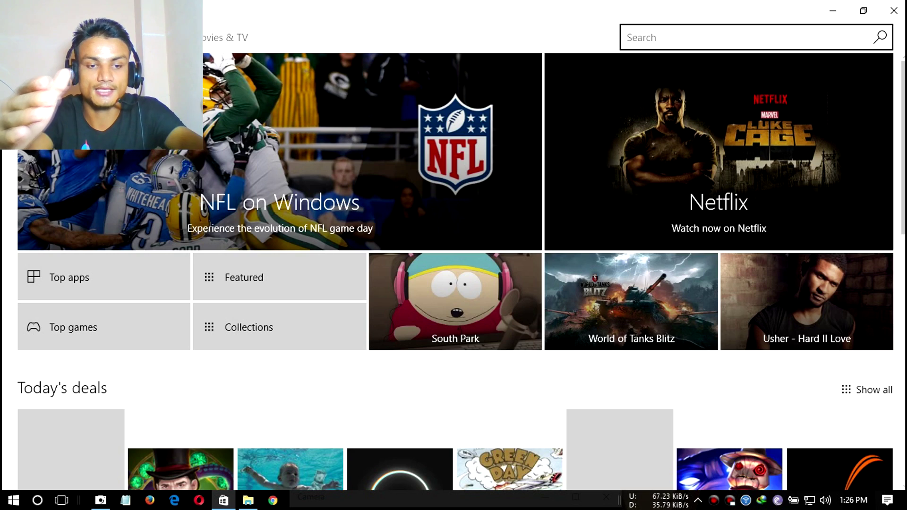
{"action": "type", "text": "hotspo"}
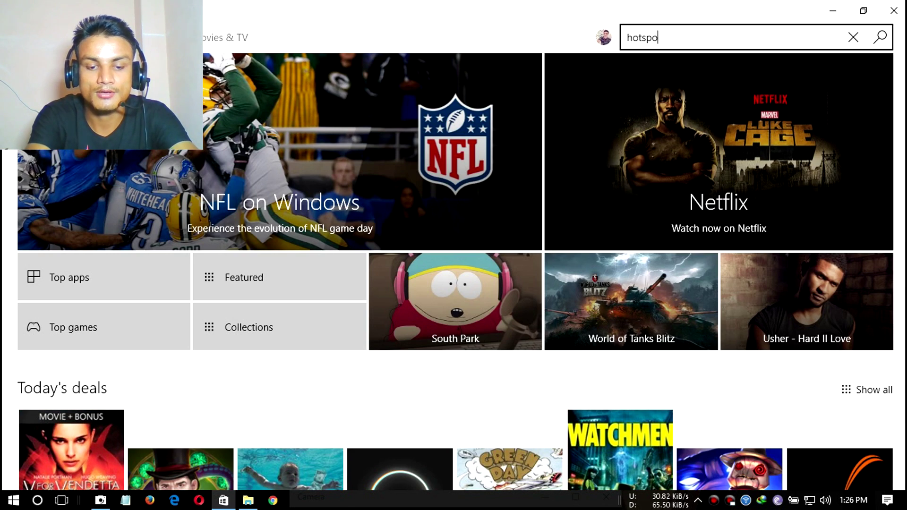
{"action": "type", "text": "t"}
{"action": "key", "text": "Return"}
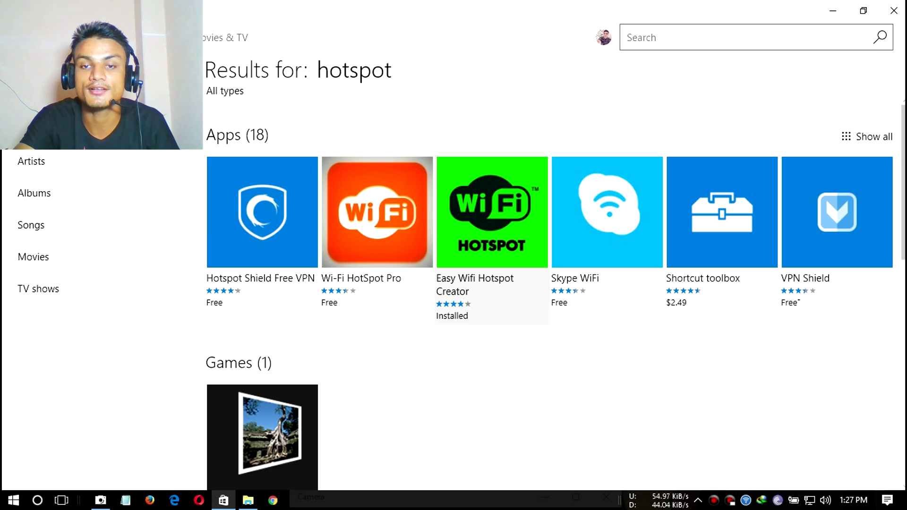
{"action": "left_click", "coordinate": [491, 213]}
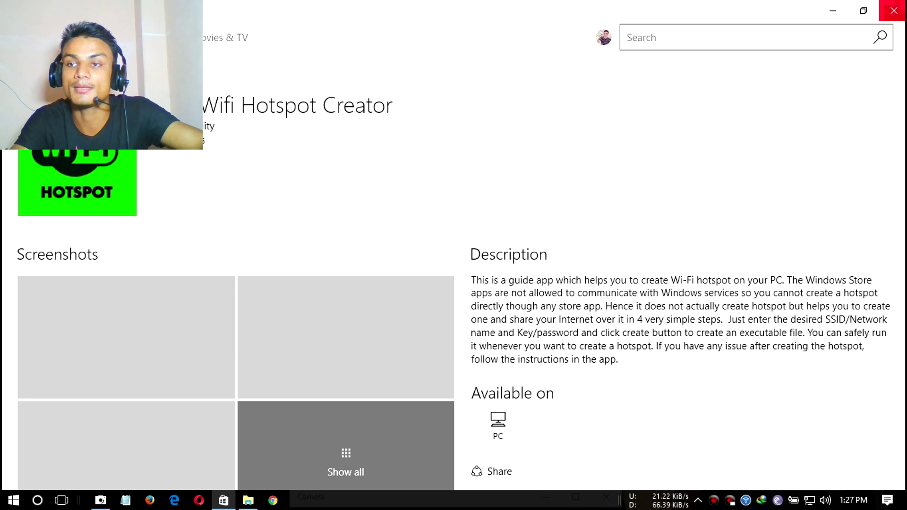
{"action": "left_click", "coordinate": [892, 10]}
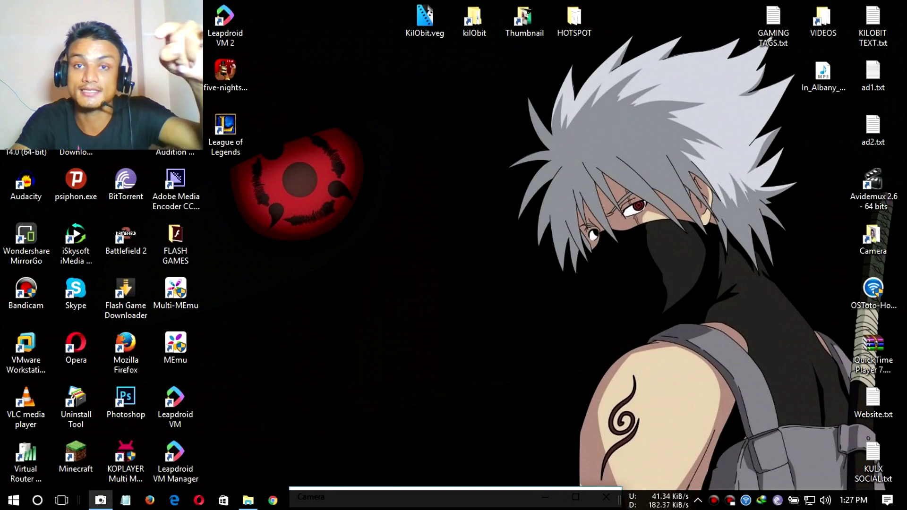
{"action": "key", "text": "super"}
Launch Easy Wifi Hotspot Creator, clear all Action Center notifications, and glance at the Wi-Fi list.
{"action": "left_click", "coordinate": [596, 269]}
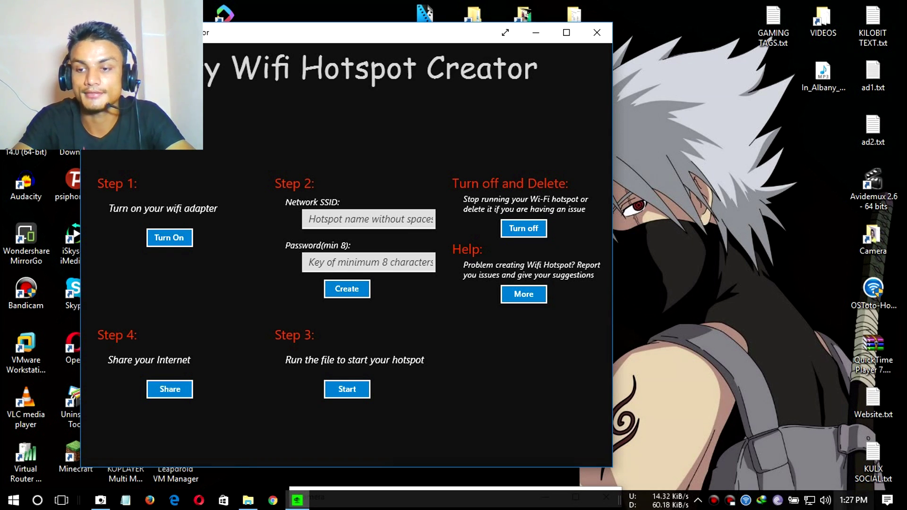
{"action": "left_click", "coordinate": [887, 500]}
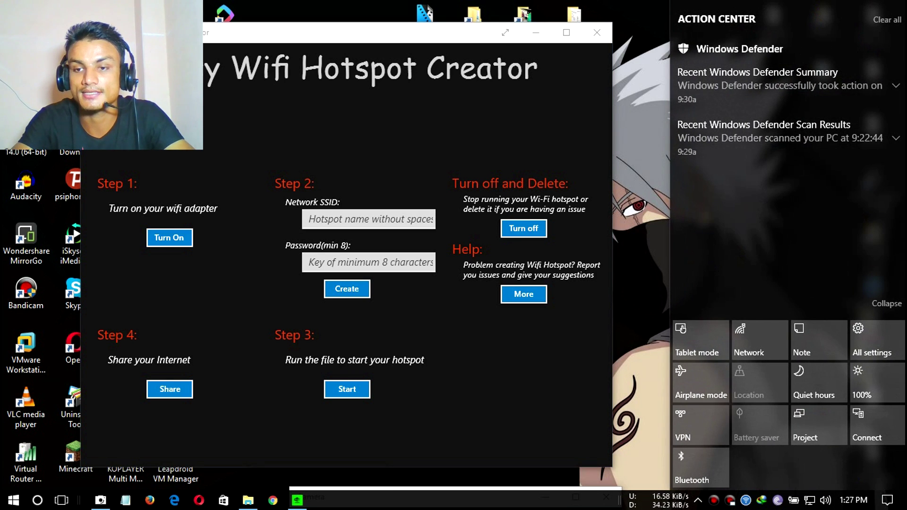
{"action": "left_click", "coordinate": [886, 19]}
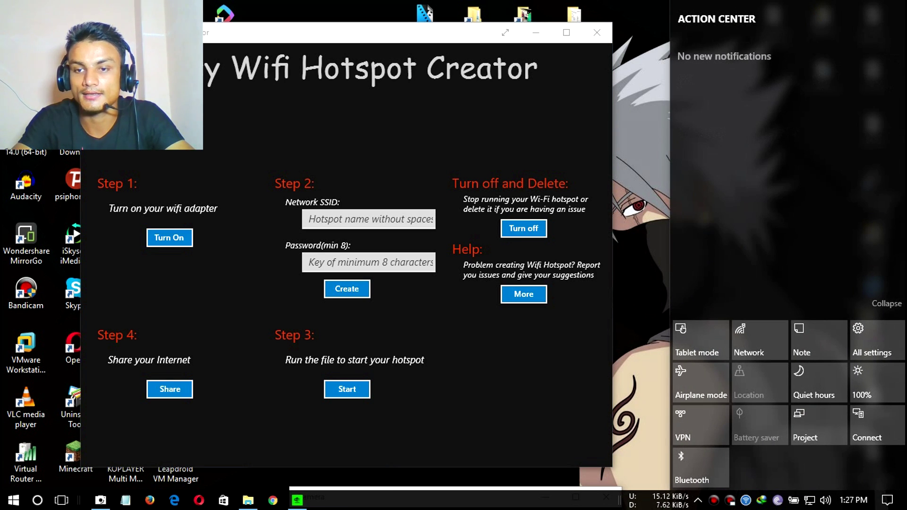
{"action": "left_click", "coordinate": [886, 500]}
{"action": "left_click", "coordinate": [809, 499]}
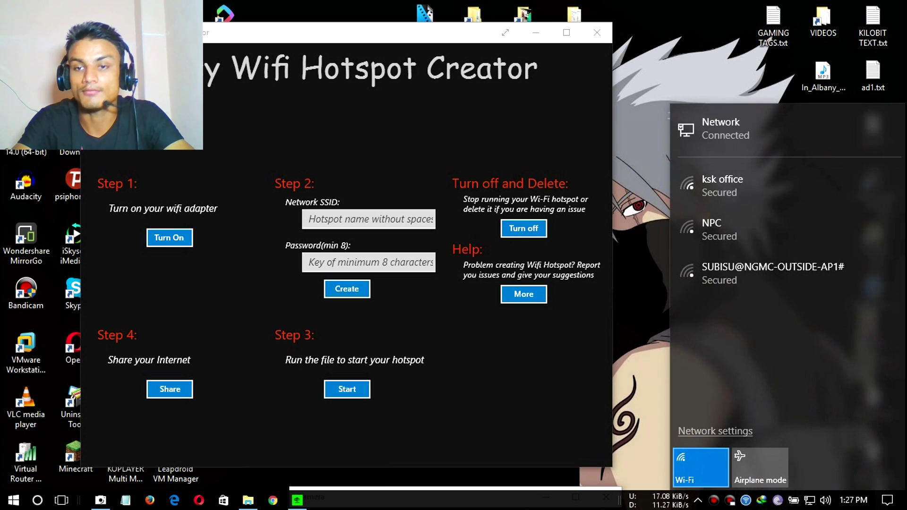
{"action": "left_click", "coordinate": [659, 500]}
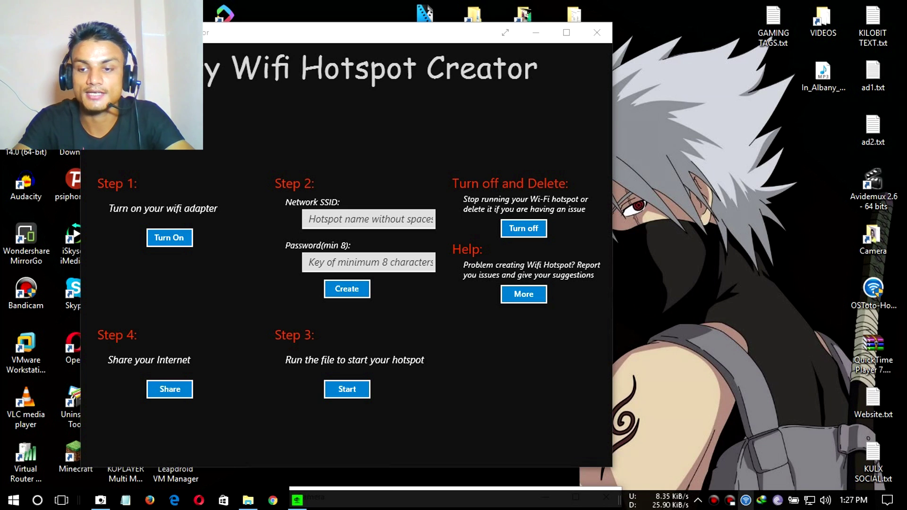
{"action": "right_click", "coordinate": [810, 500]}
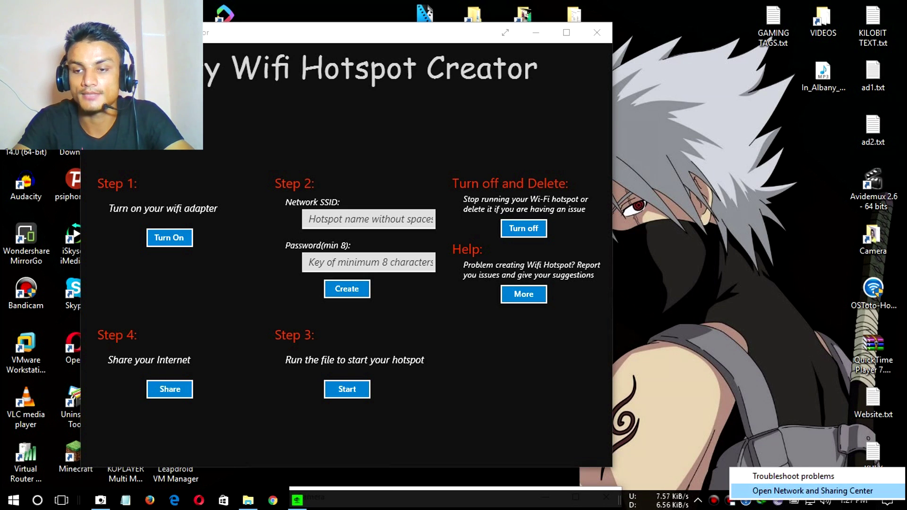
{"action": "left_click", "coordinate": [809, 489]}
{"action": "left_click", "coordinate": [64, 176]}
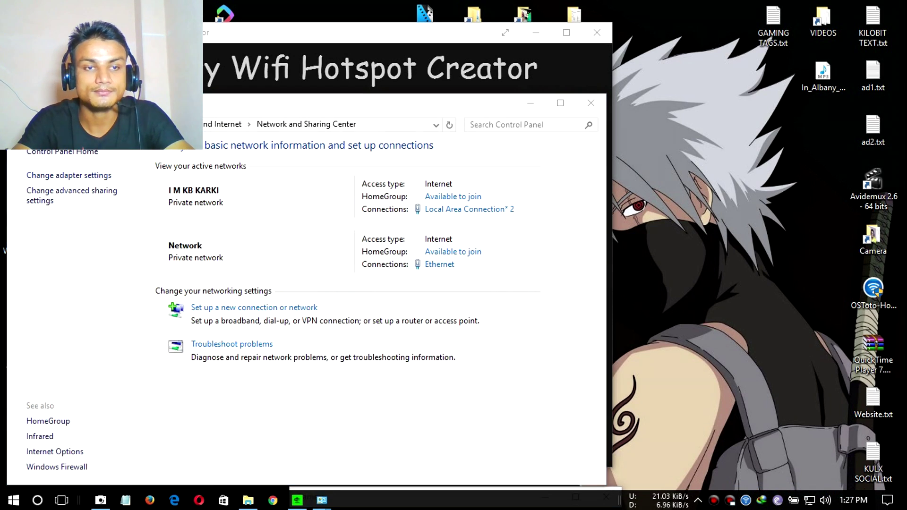
{"action": "left_click", "coordinate": [100, 177]}
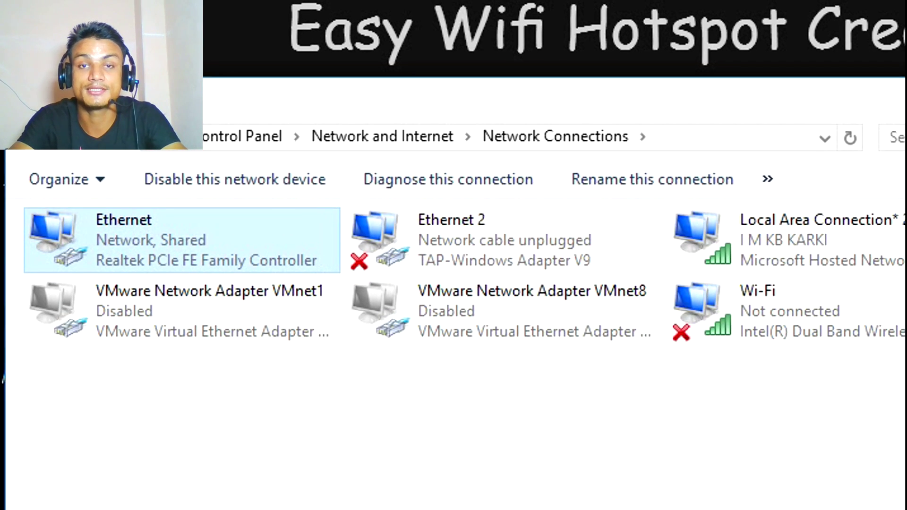
{"action": "right_click", "coordinate": [212, 226]}
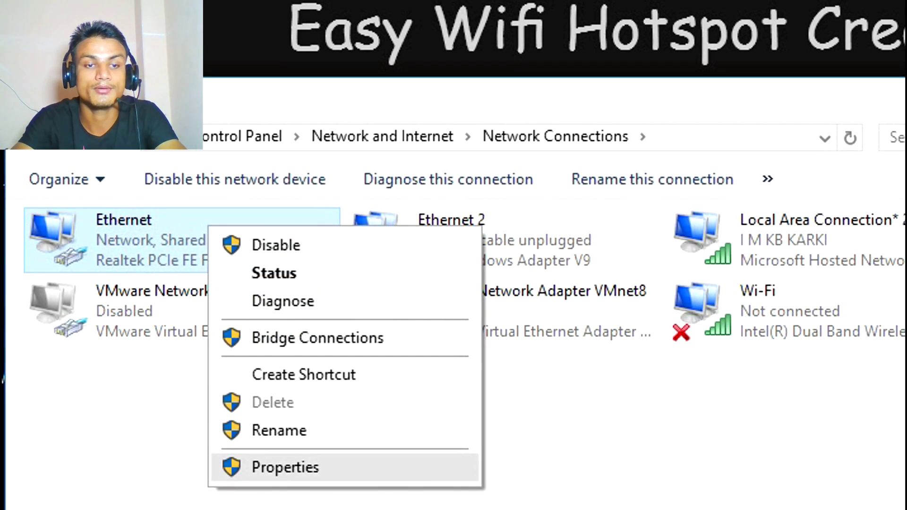
{"action": "left_click", "coordinate": [283, 466]}
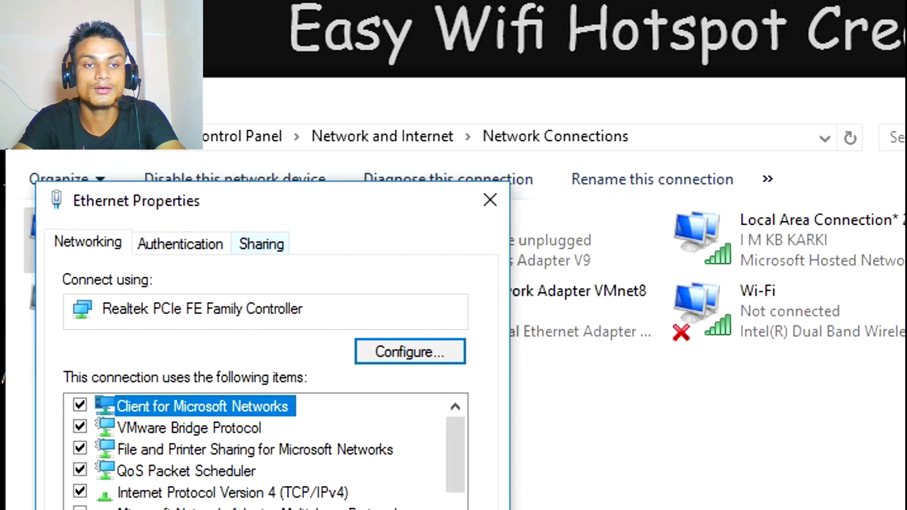
{"action": "left_click", "coordinate": [261, 244]}
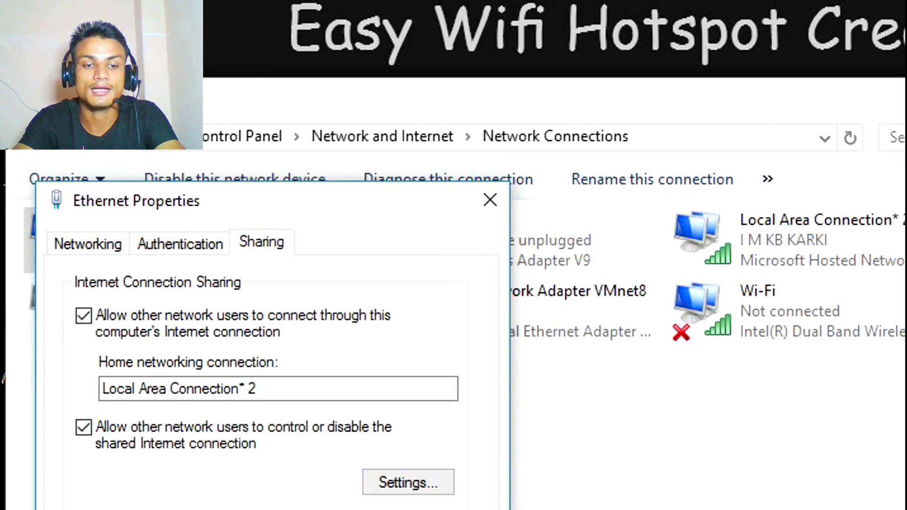
{"action": "key", "text": "Return"}
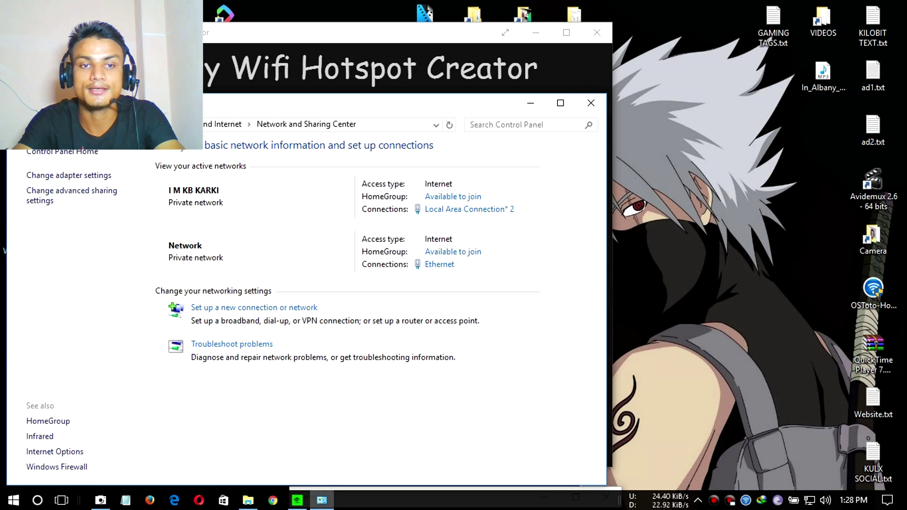
{"action": "left_click", "coordinate": [590, 103]}
{"action": "key", "text": "Tab"}
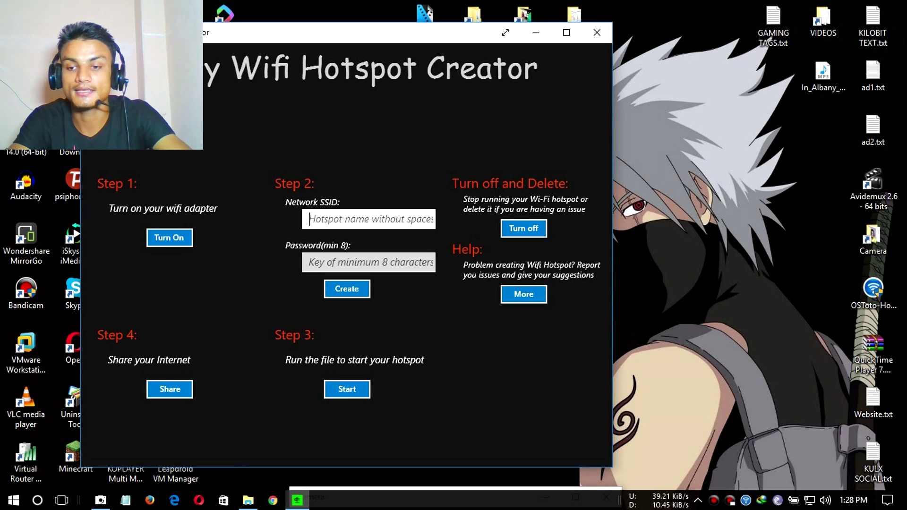
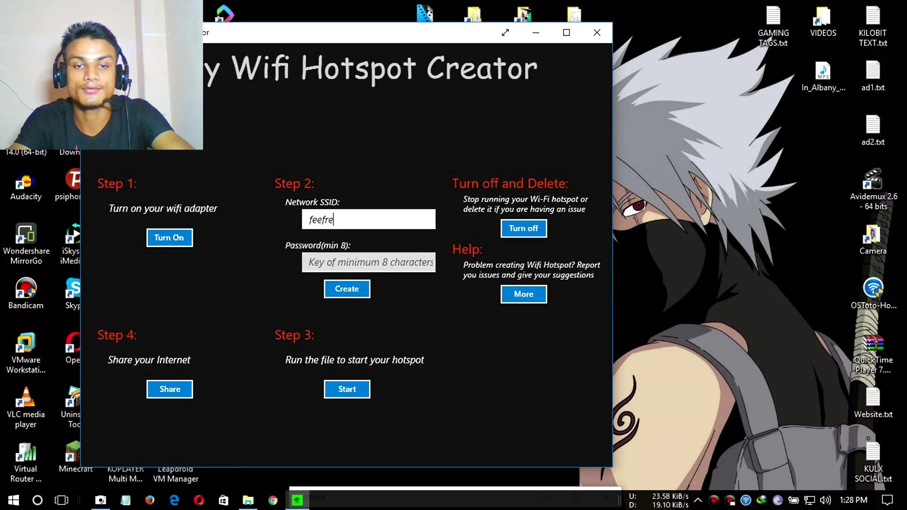
Enter the SSID and an 8+ character password and create myhotspot.bat.
{"action": "key", "text": "Tab"}
{"action": "key", "text": "Tab"}
{"action": "key", "text": "Return"}
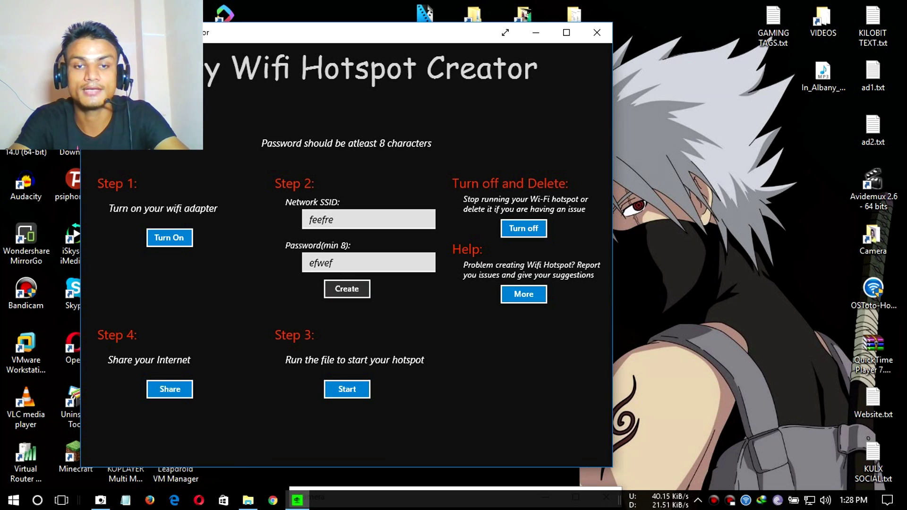
{"action": "key", "text": "shift+Tab"}
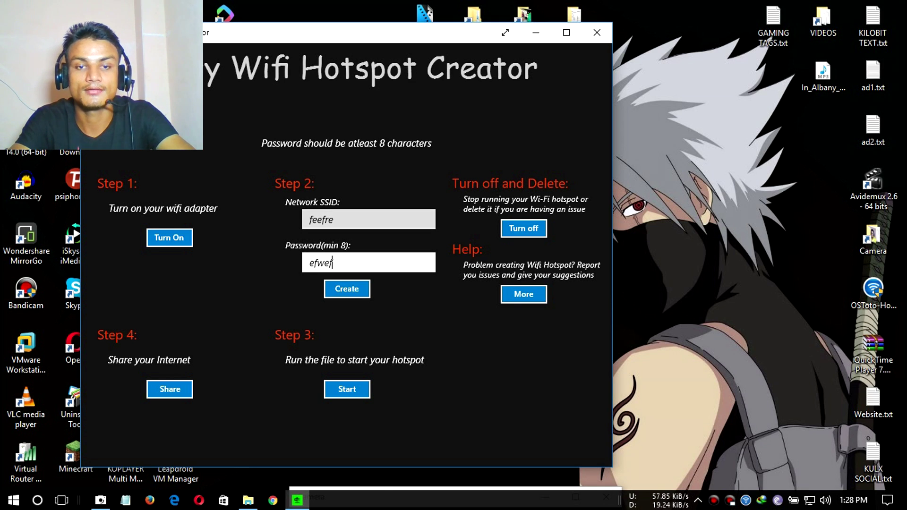
{"action": "key", "text": "Tab"}
{"action": "key", "text": "Return"}
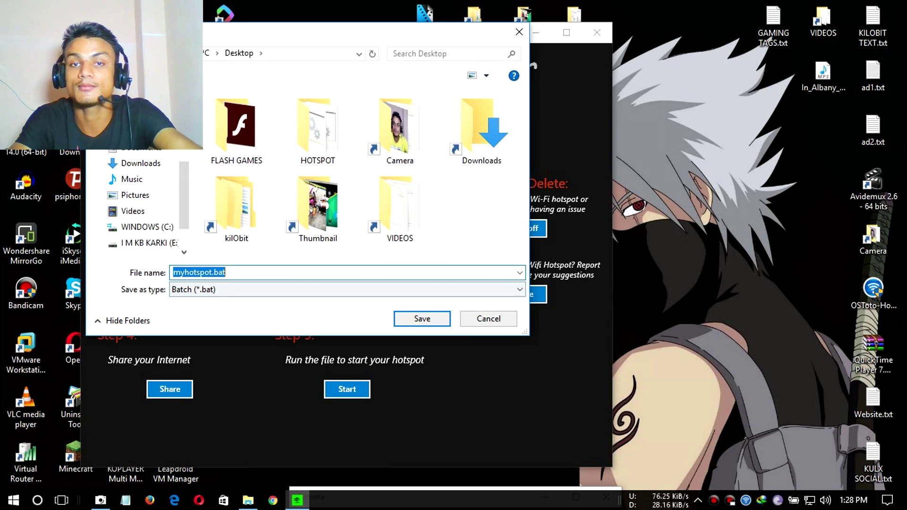
Cancel saving myhotspot.bat, view the hotspot start steps, and close the creator.
{"action": "left_click", "coordinate": [488, 318]}
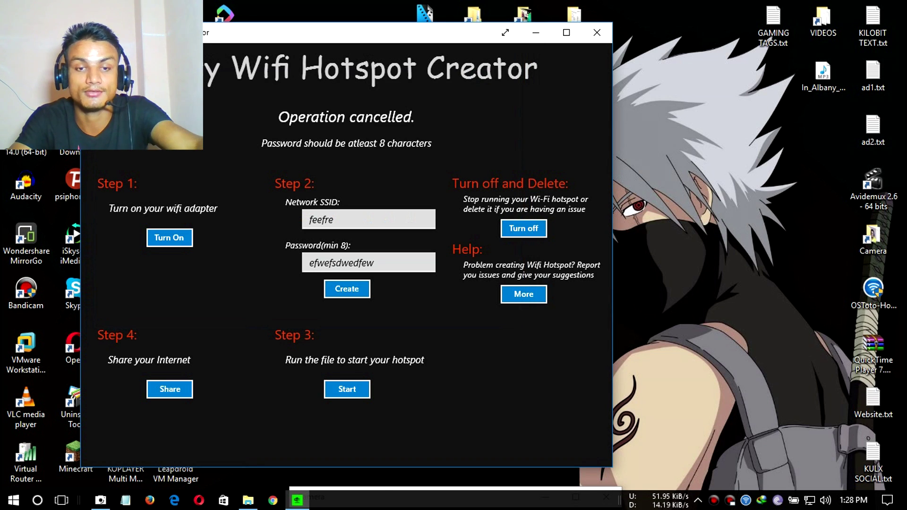
{"action": "left_click", "coordinate": [347, 389]}
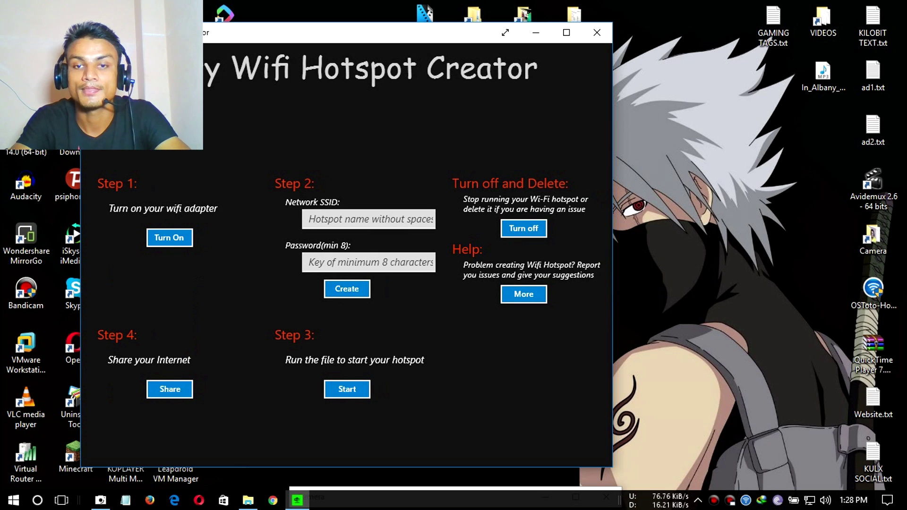
{"action": "left_click", "coordinate": [597, 32]}
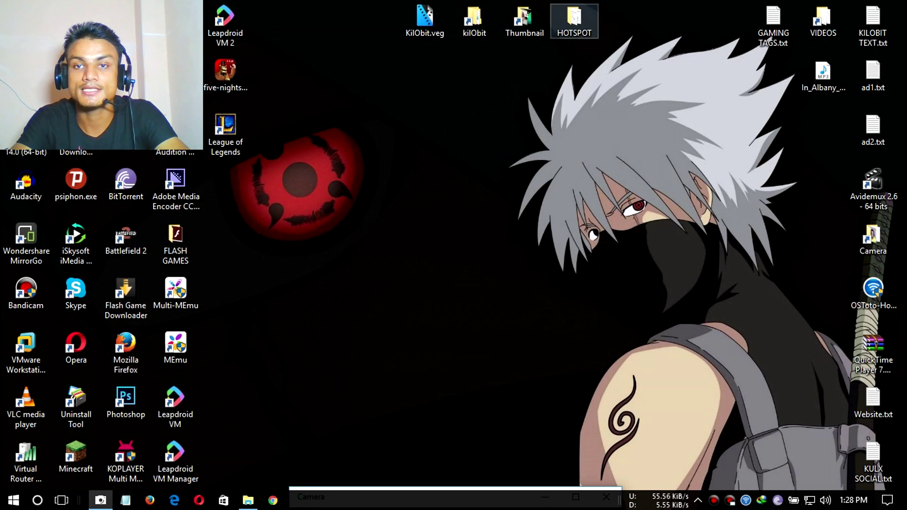
Open the HOTSPOT folder and check myhotspot.bat's context menu.
{"action": "double_click", "coordinate": [574, 22]}
{"action": "key", "text": "ctrl+a"}
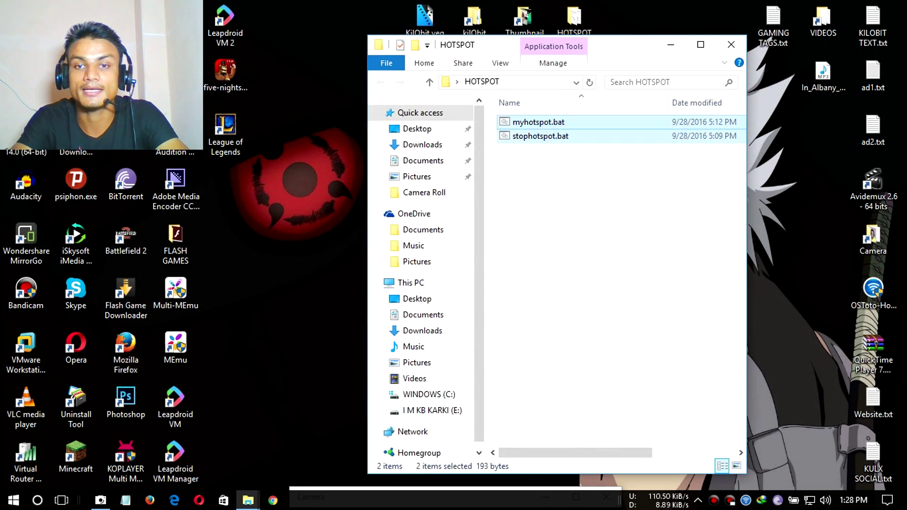
{"action": "left_click", "coordinate": [602, 283]}
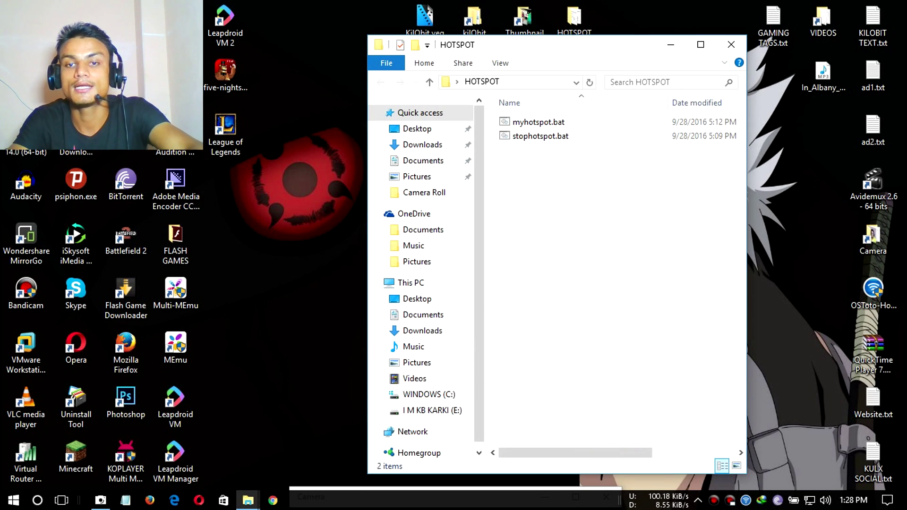
{"action": "left_click", "coordinate": [541, 136]}
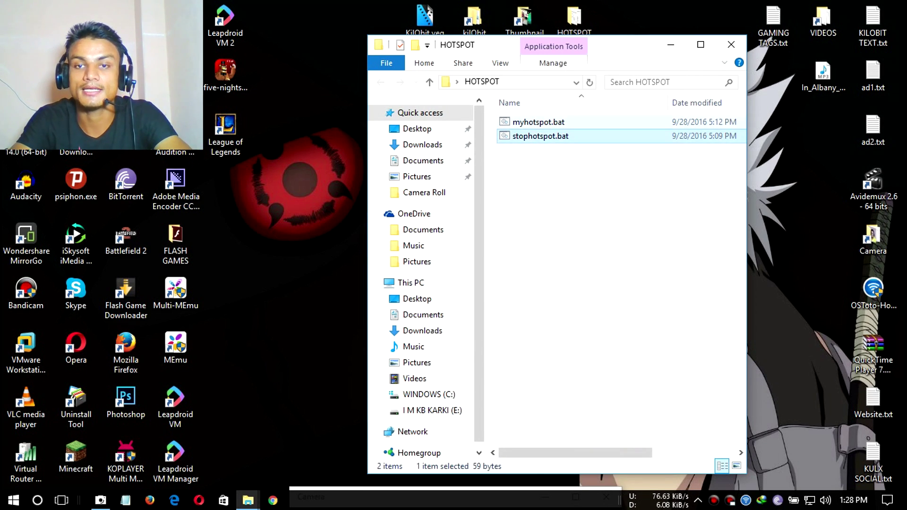
{"action": "right_click", "coordinate": [543, 122]}
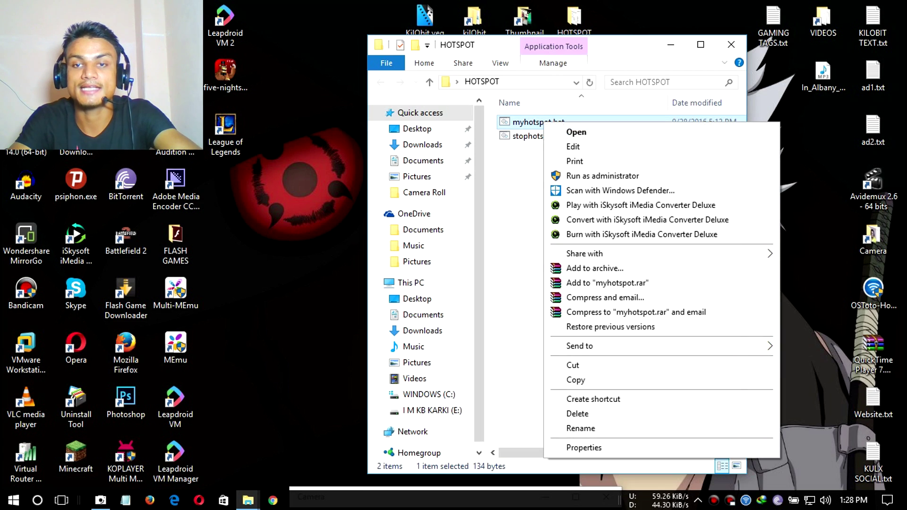
{"action": "left_click", "coordinate": [521, 248]}
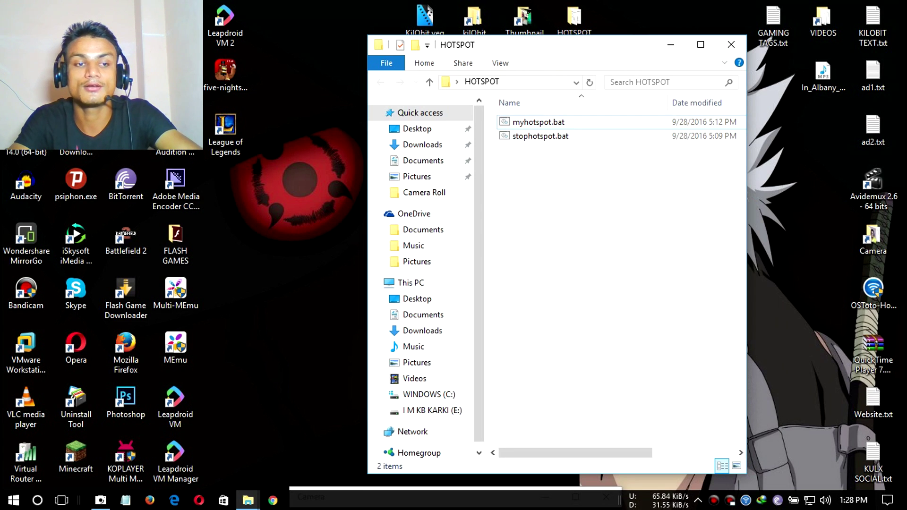
{"action": "right_click", "coordinate": [537, 121]}
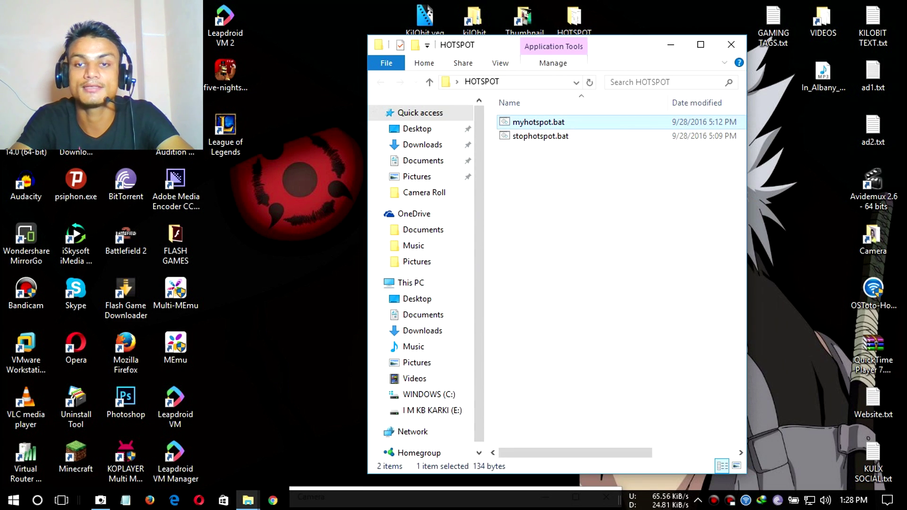
{"action": "left_click", "coordinate": [521, 248]}
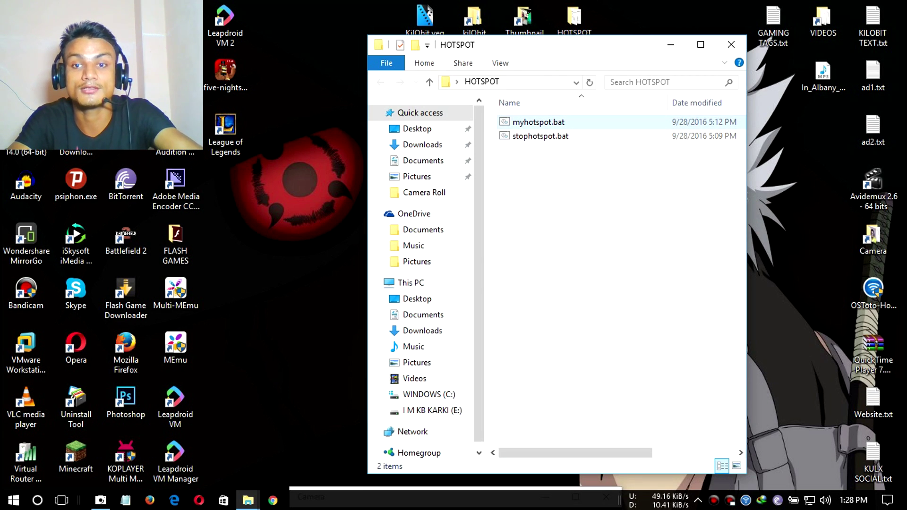
Review the context menus of myhotspot.bat and stophotspot.bat, then minimize the folder window.
{"action": "right_click", "coordinate": [552, 122]}
{"action": "key", "text": "Escape"}
{"action": "key", "text": "Down"}
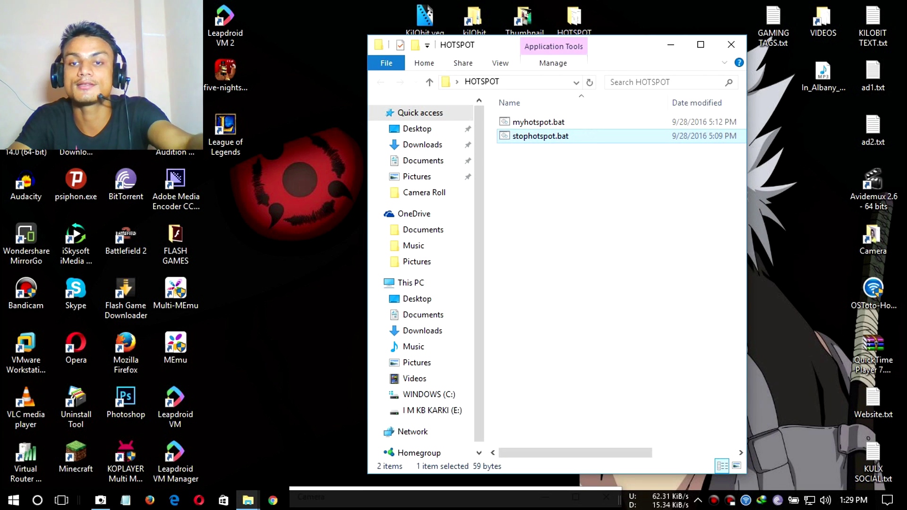
{"action": "right_click", "coordinate": [526, 139]}
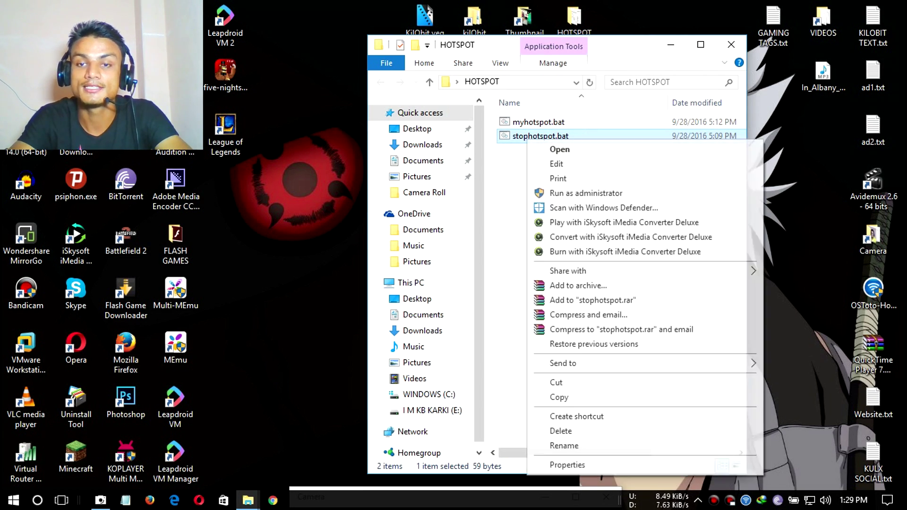
{"action": "left_click", "coordinate": [510, 283]}
{"action": "left_click", "coordinate": [248, 500]}
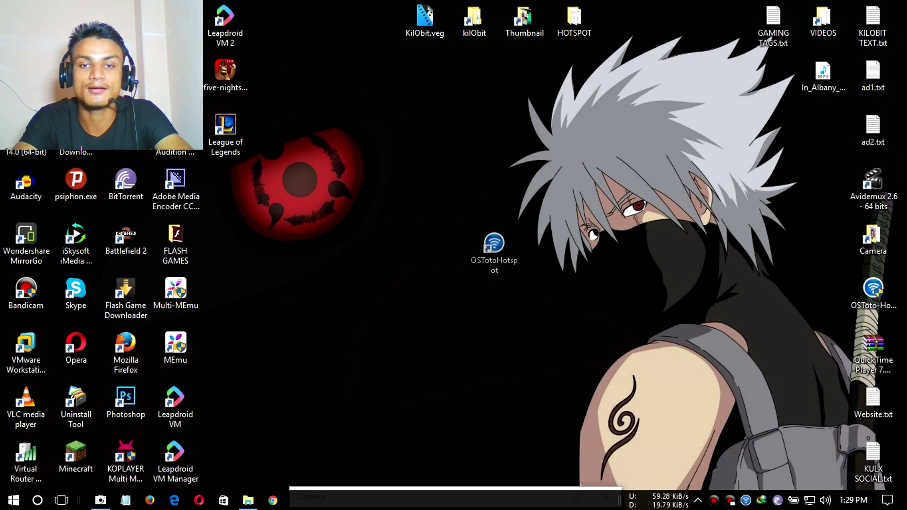
Move the OSTotoHotspot shortcut mid-desktop, launch it, and bring its panel into view.
{"action": "left_click_drag", "start_coordinate": [138, 82], "coordinate": [475, 244]}
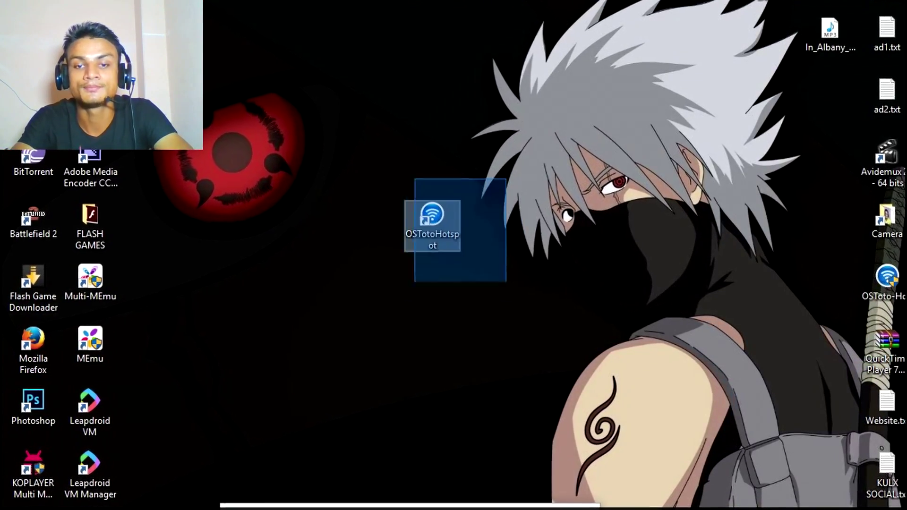
{"action": "left_click_drag", "start_coordinate": [506, 282], "coordinate": [506, 281]}
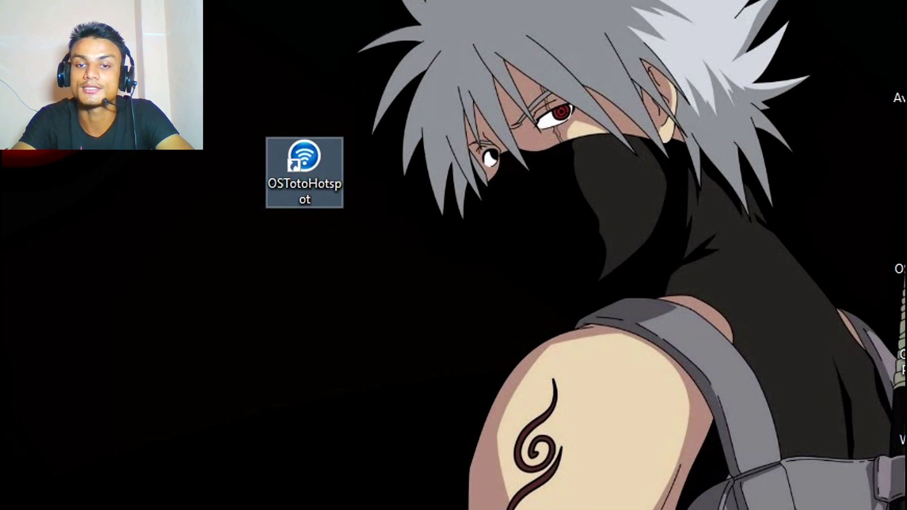
{"action": "key", "text": "Return"}
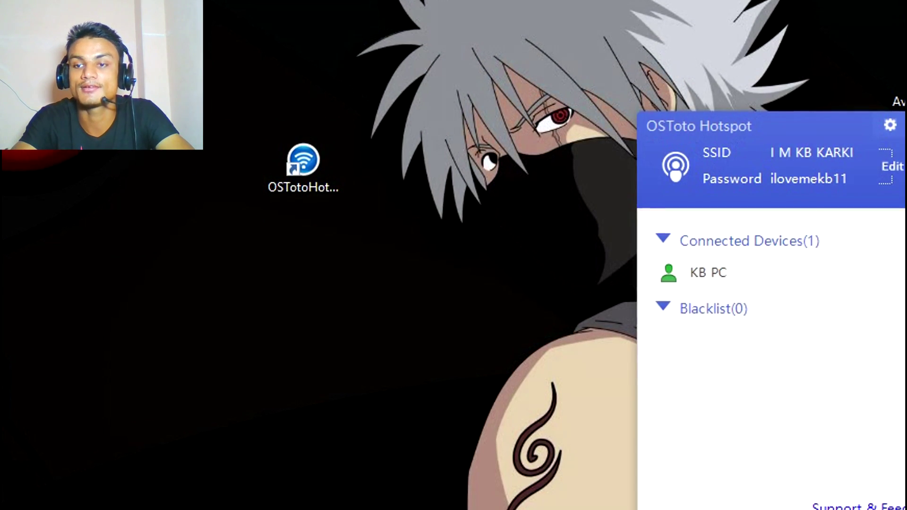
{"action": "left_click_drag", "start_coordinate": [781, 136], "coordinate": [644, 21]}
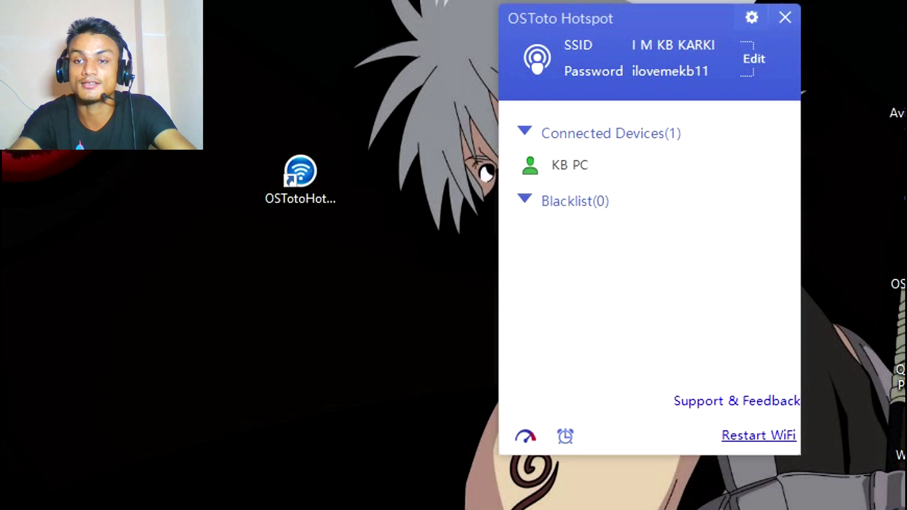
Check the KB PC device details and make the network name and password editable.
{"action": "left_click", "coordinate": [569, 165]}
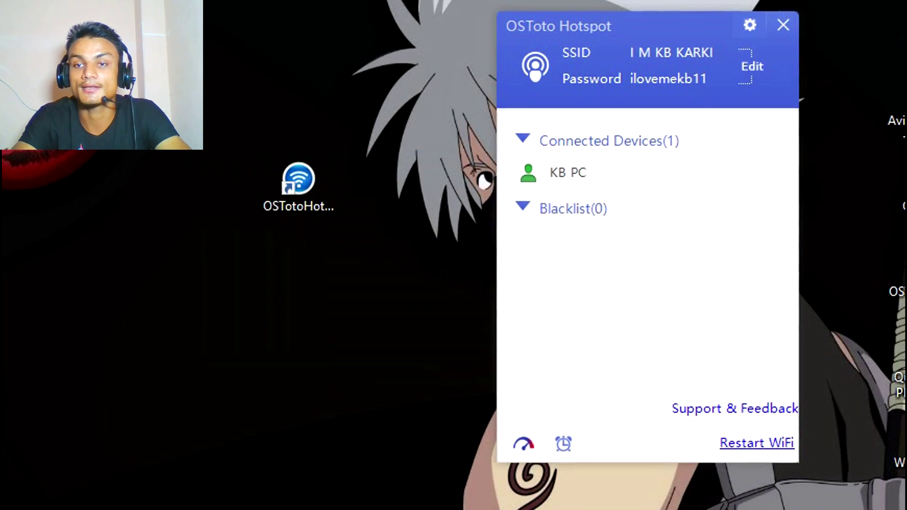
{"action": "left_click_drag", "start_coordinate": [624, 24], "coordinate": [598, 24]}
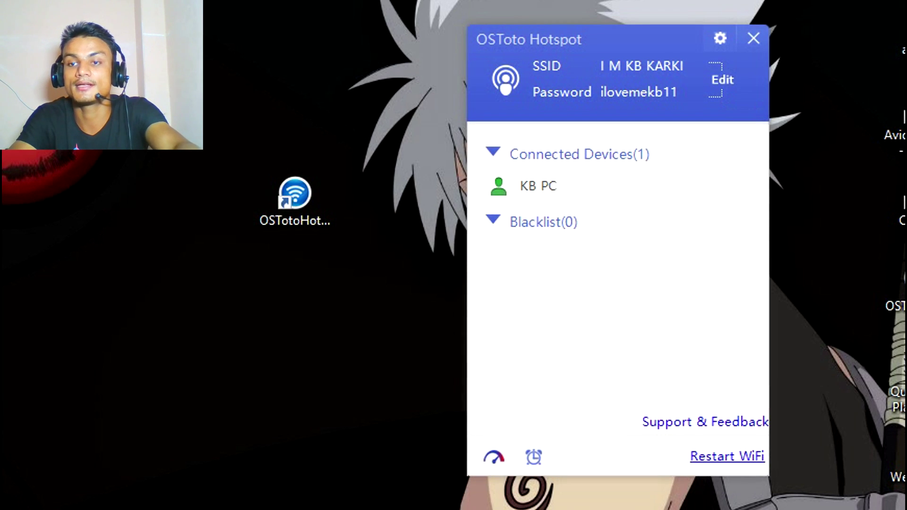
{"action": "left_click", "coordinate": [722, 80]}
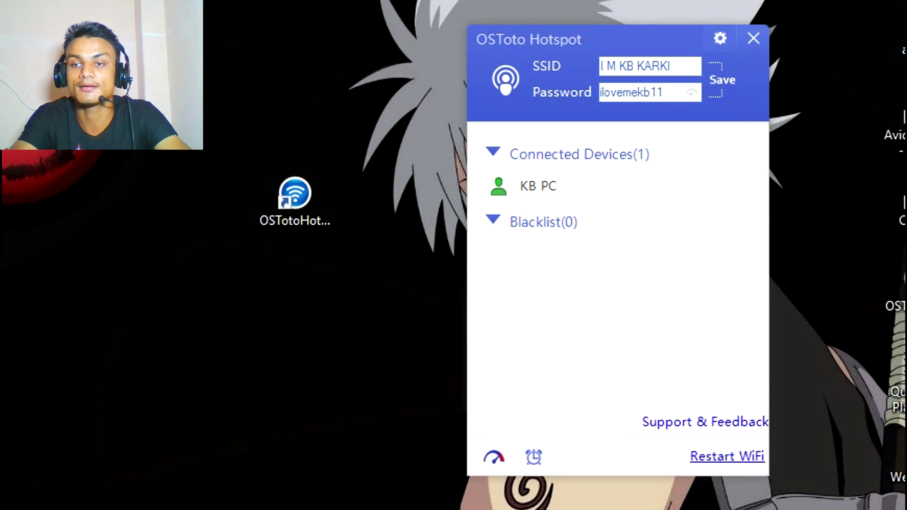
Confirm the edit with Enter, keeping the existing SSID and password.
{"action": "key", "text": "Return"}
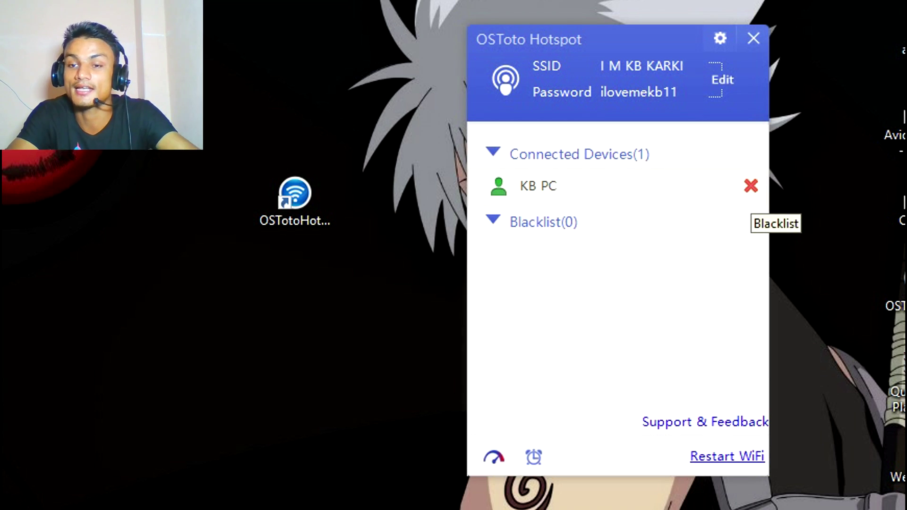
{"action": "left_click", "coordinate": [751, 186]}
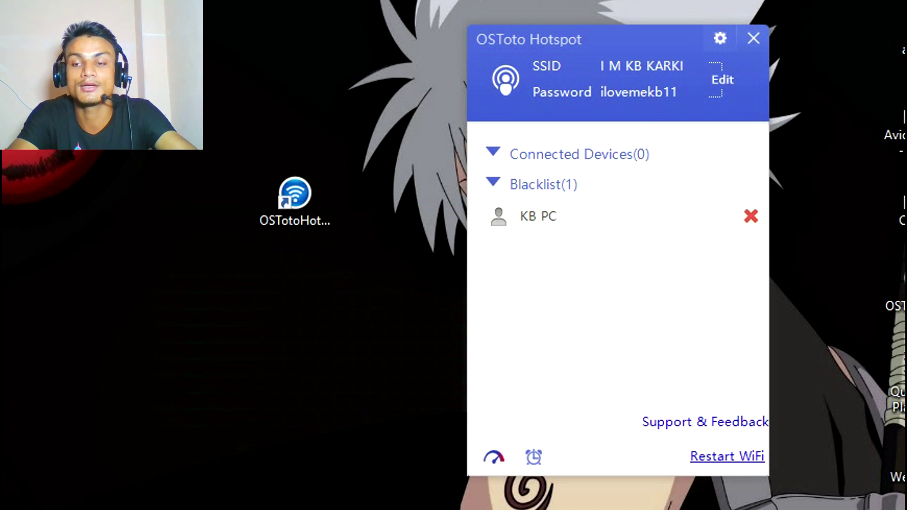
{"action": "left_click", "coordinate": [751, 216]}
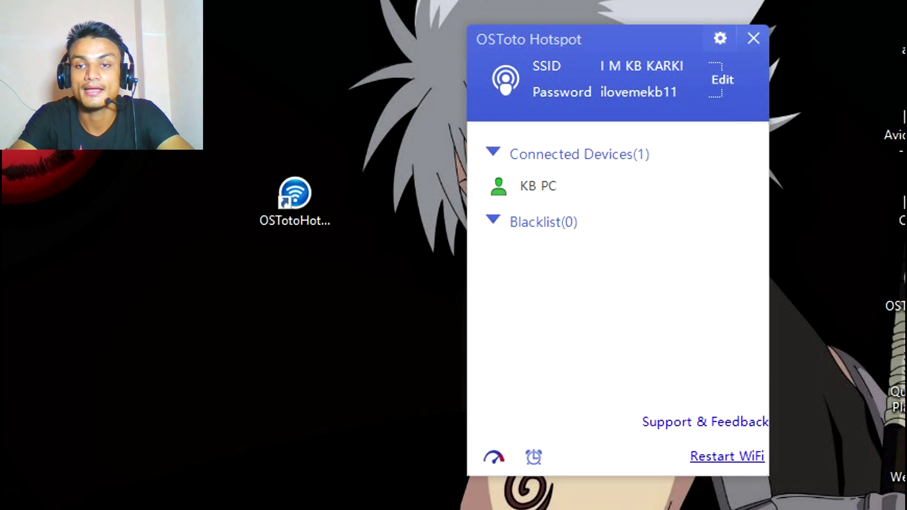
{"action": "left_click_drag", "start_coordinate": [577, 42], "coordinate": [646, 52]}
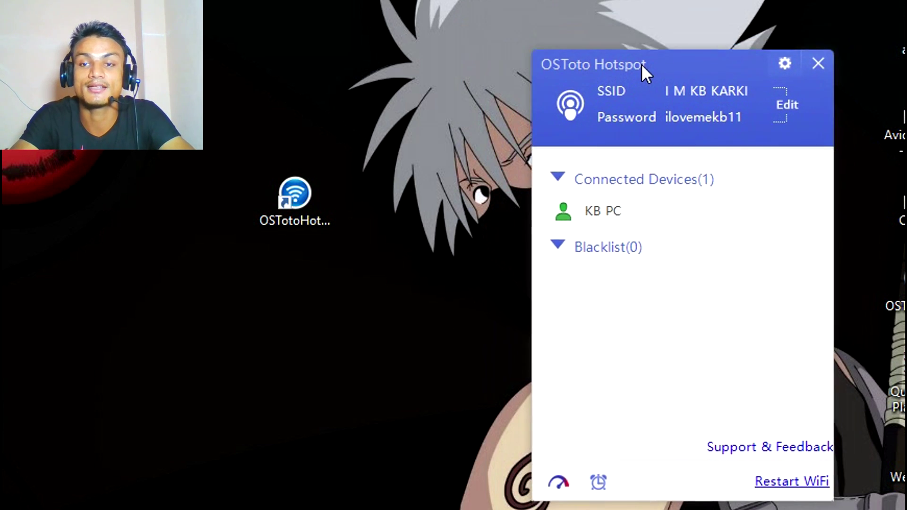